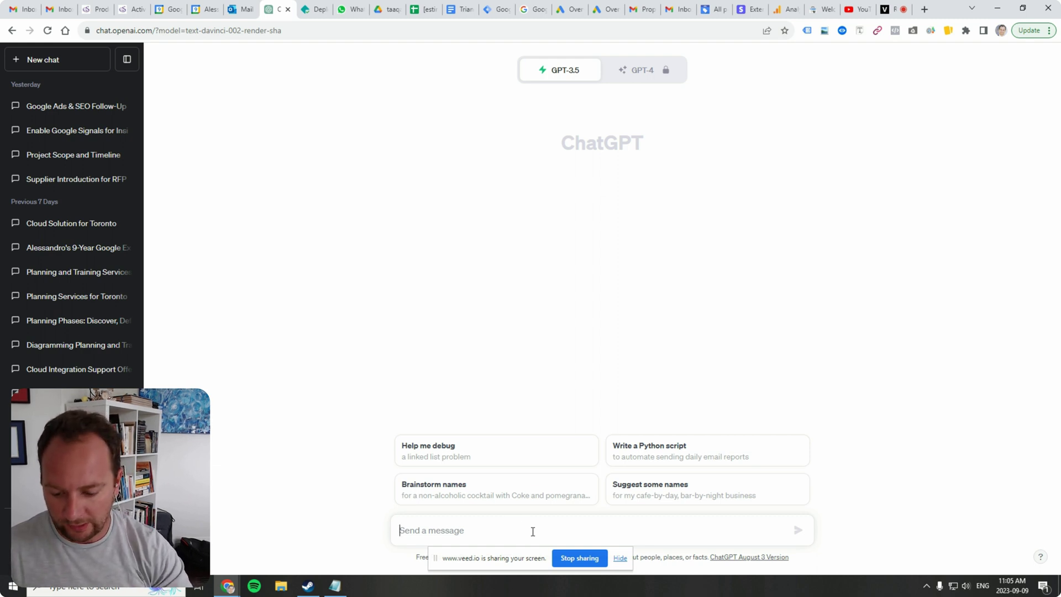
- Start typing a ChatGPT prompt asking for a text cloud architecture diagram of how Netflix works
left_click(620, 558)
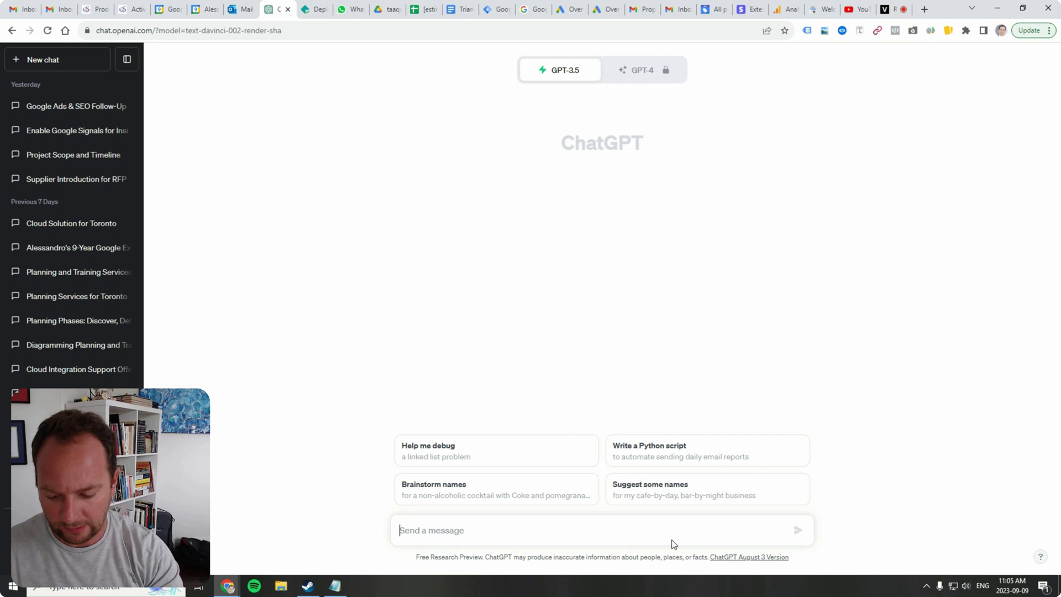
type("generate a ")
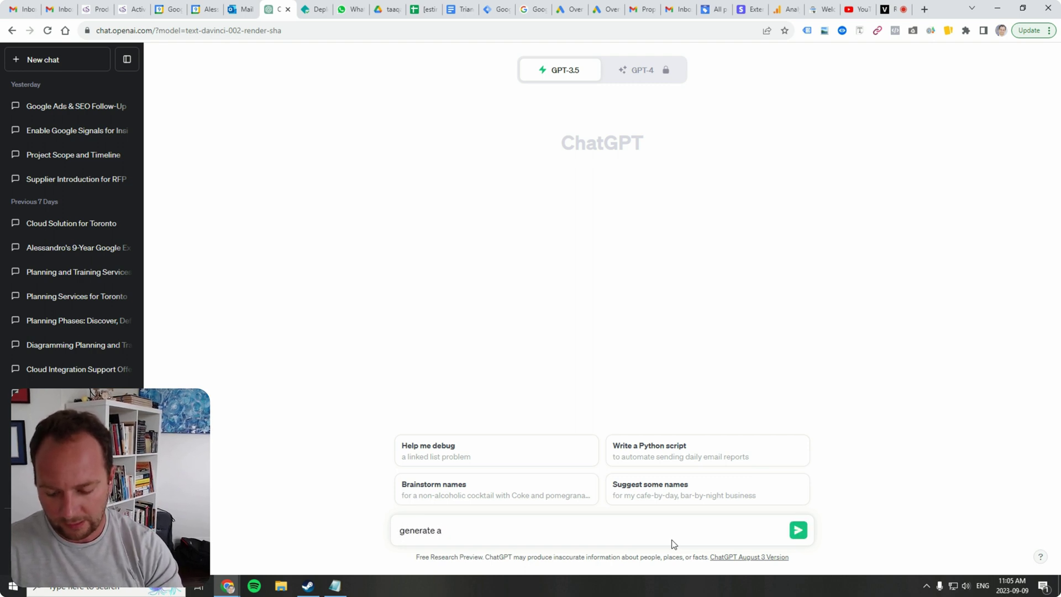
type("text")
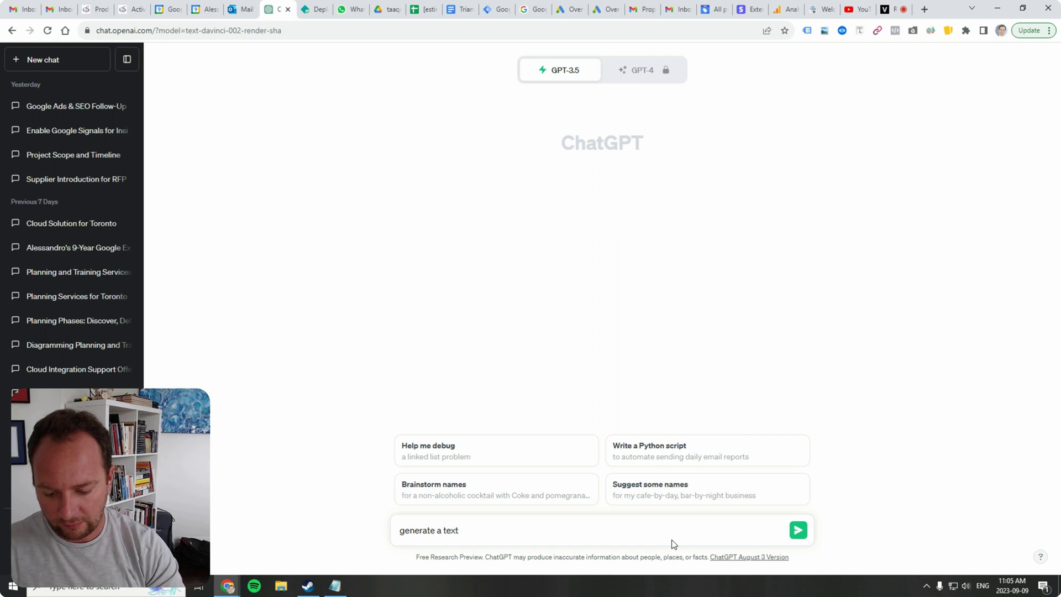
type(" representati")
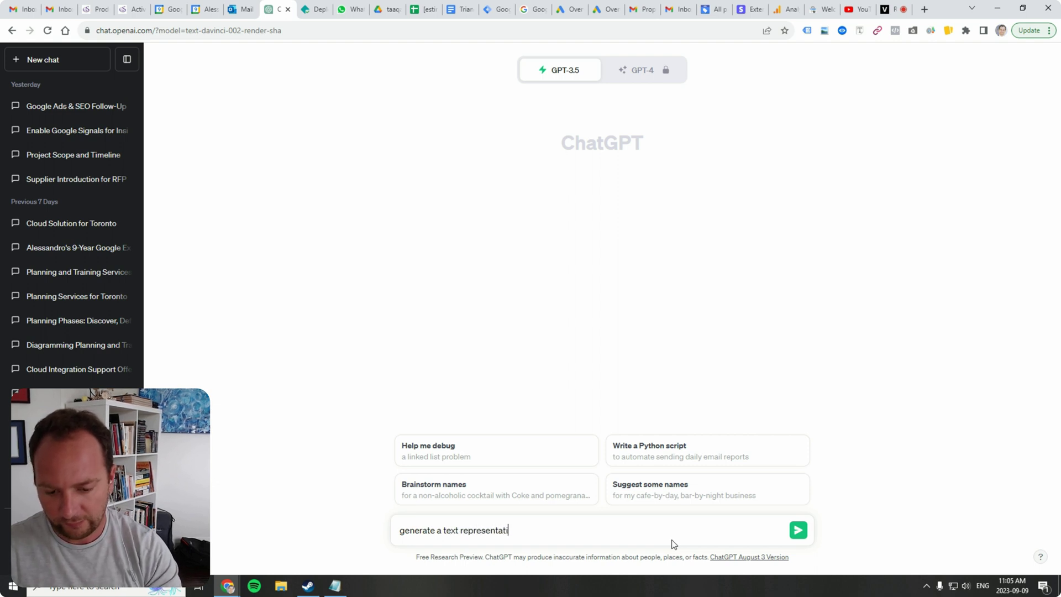
type("on of a cloud")
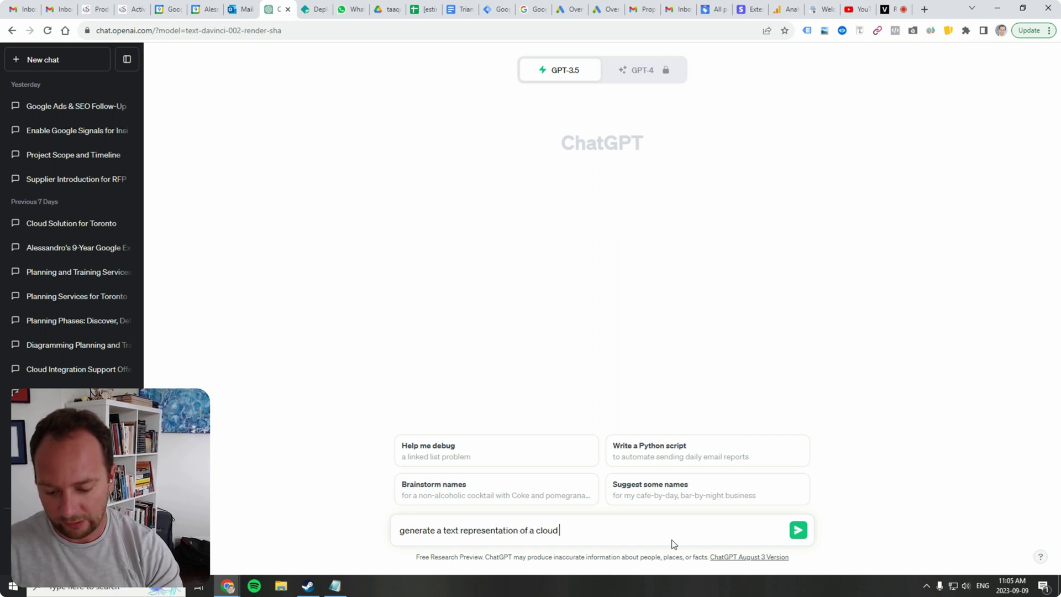
type(" architeture ")
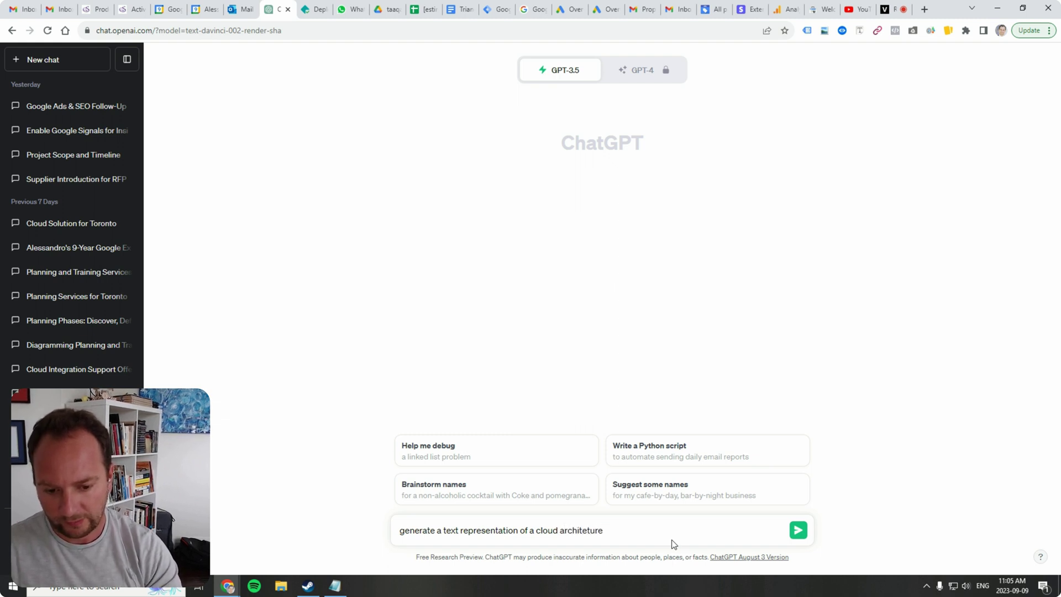
type("diagram ")
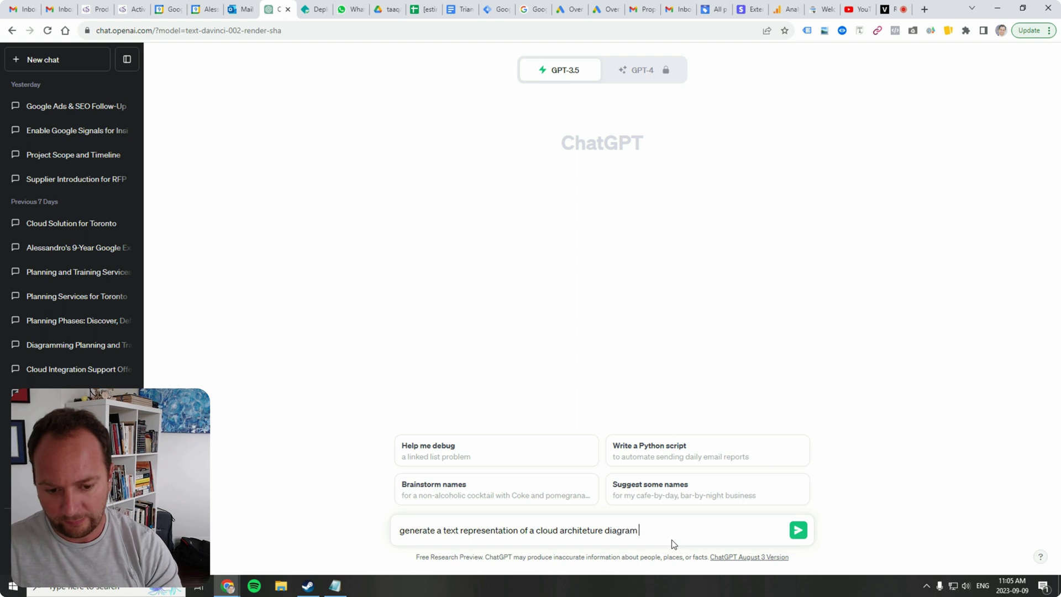
type("about")
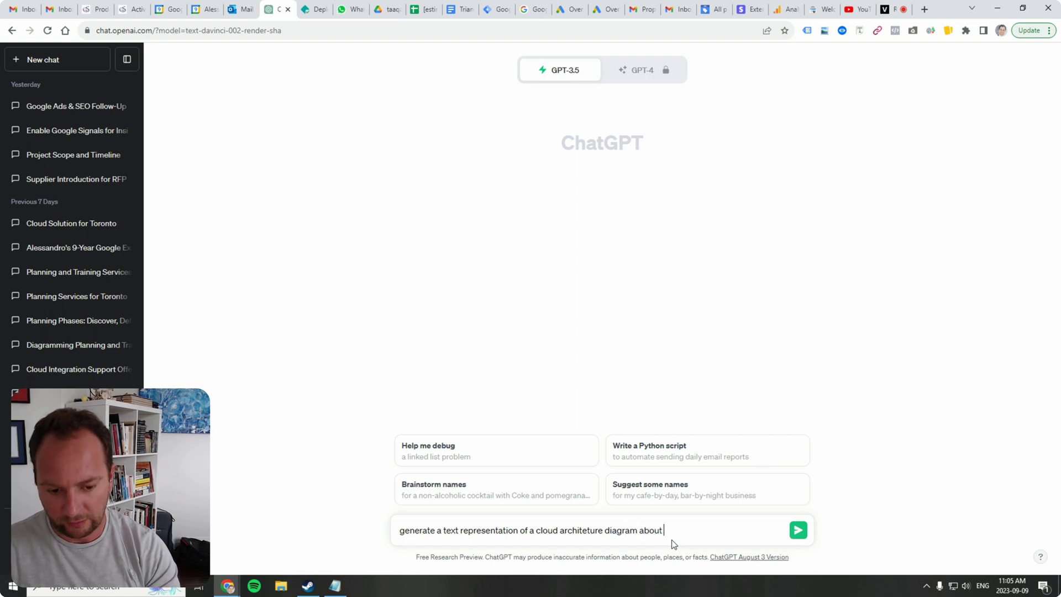
type(" how netflix works.")
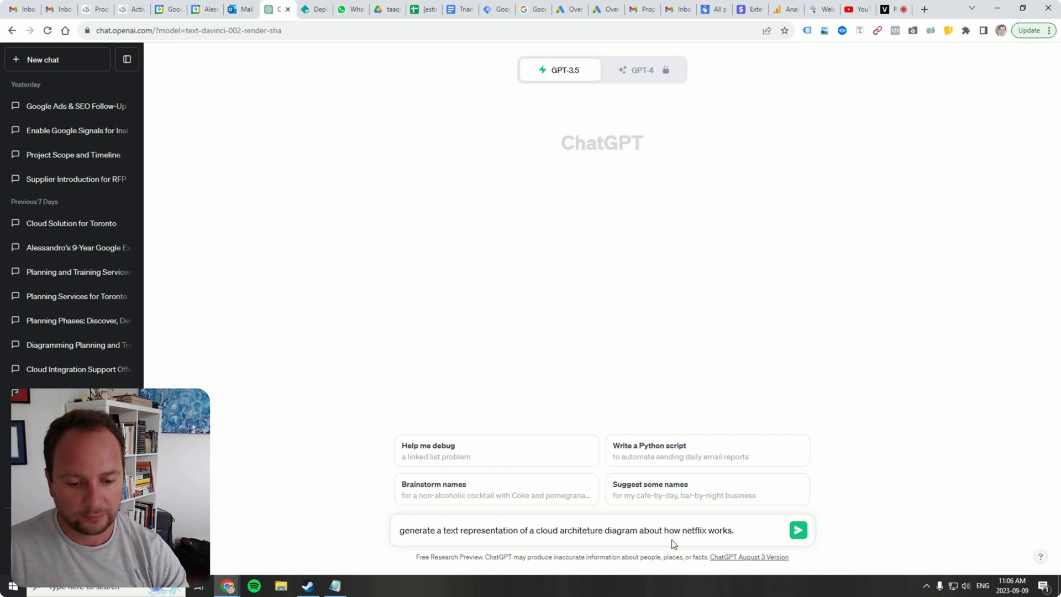
- Send the Netflix prompt and review the 16-point architecture overview from top to closing note
key("Return")
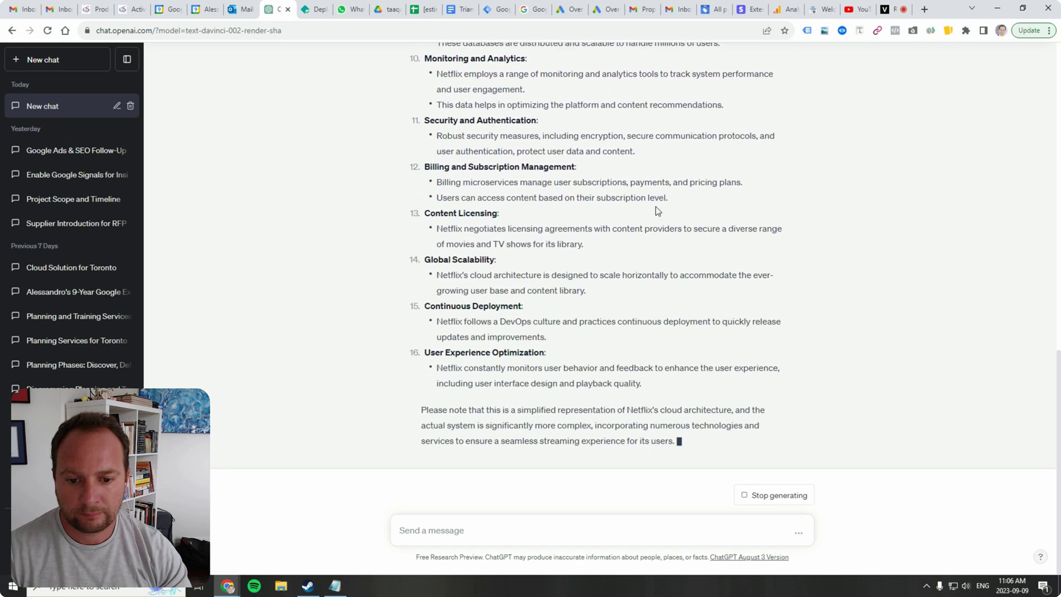
scroll(525, 369, "up", 20)
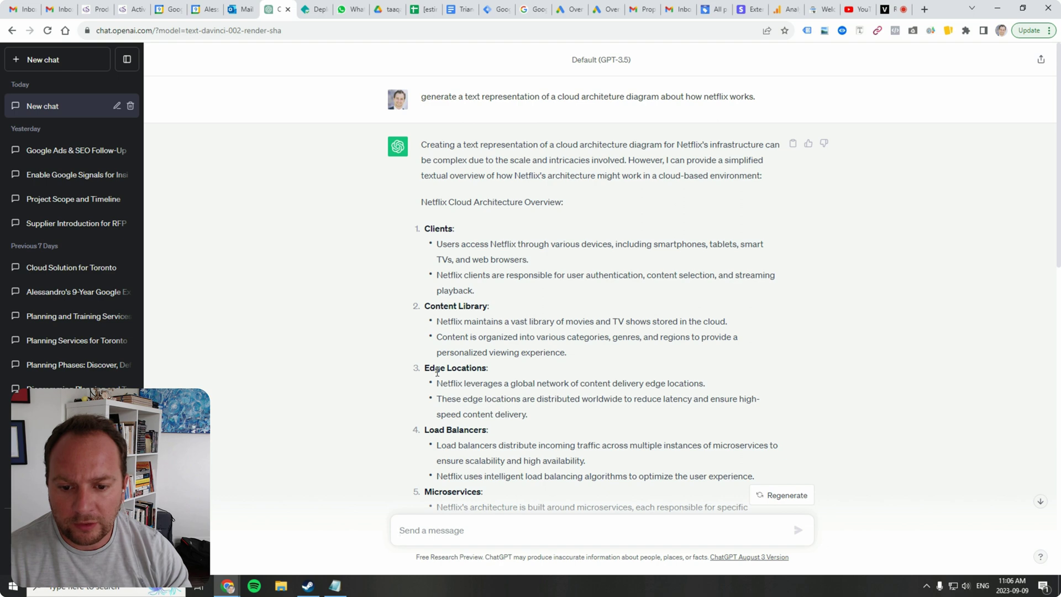
scroll(445, 428, "down", 12)
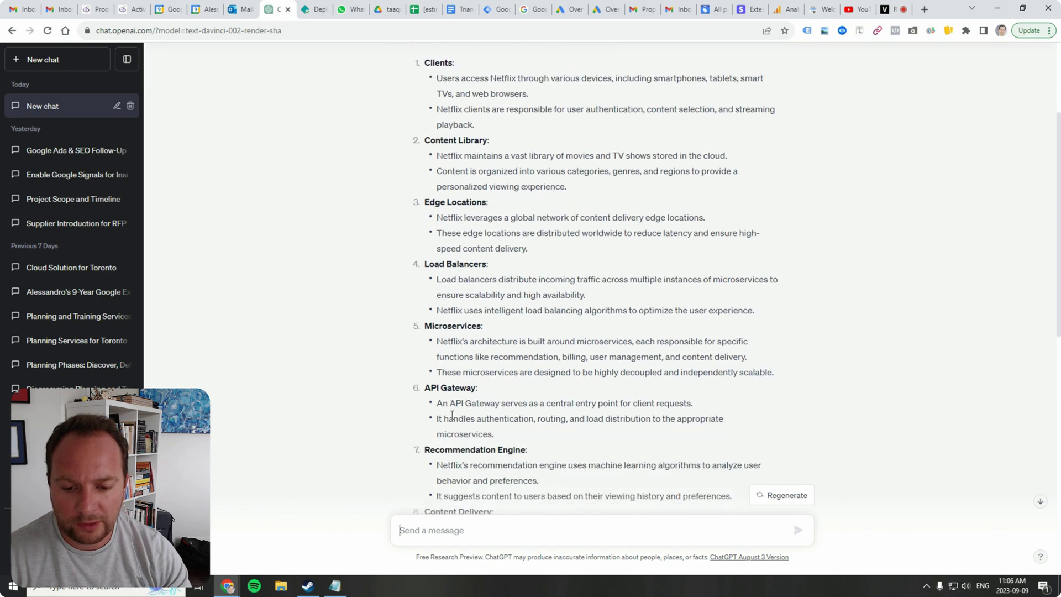
scroll(482, 459, "down", 2)
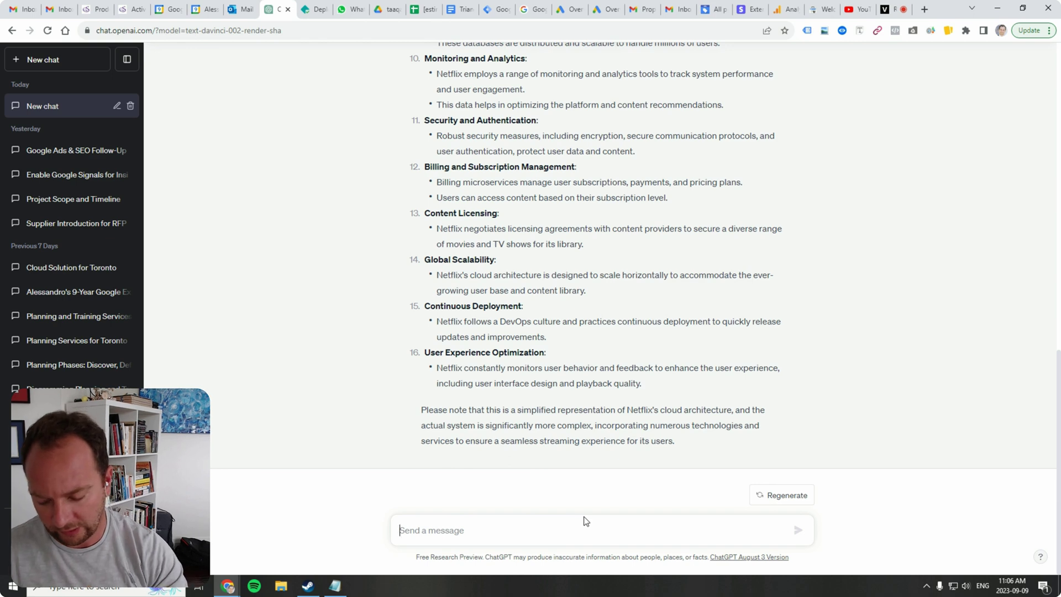
- Ask for a more technical version describing the cloud services, referencing Google Cloud
type("make it more tec")
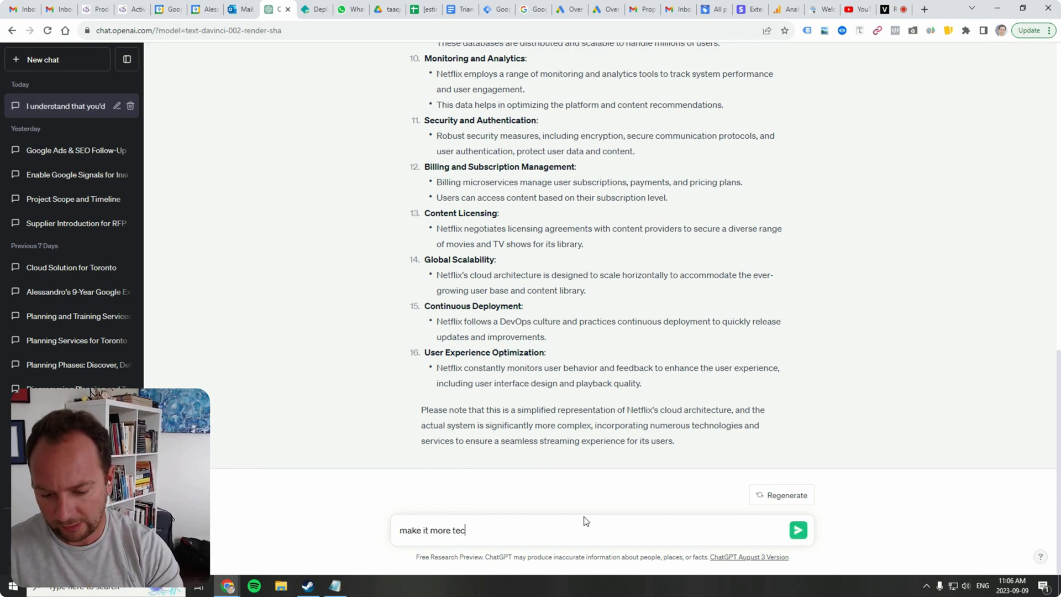
type("hnical describing the cloud ")
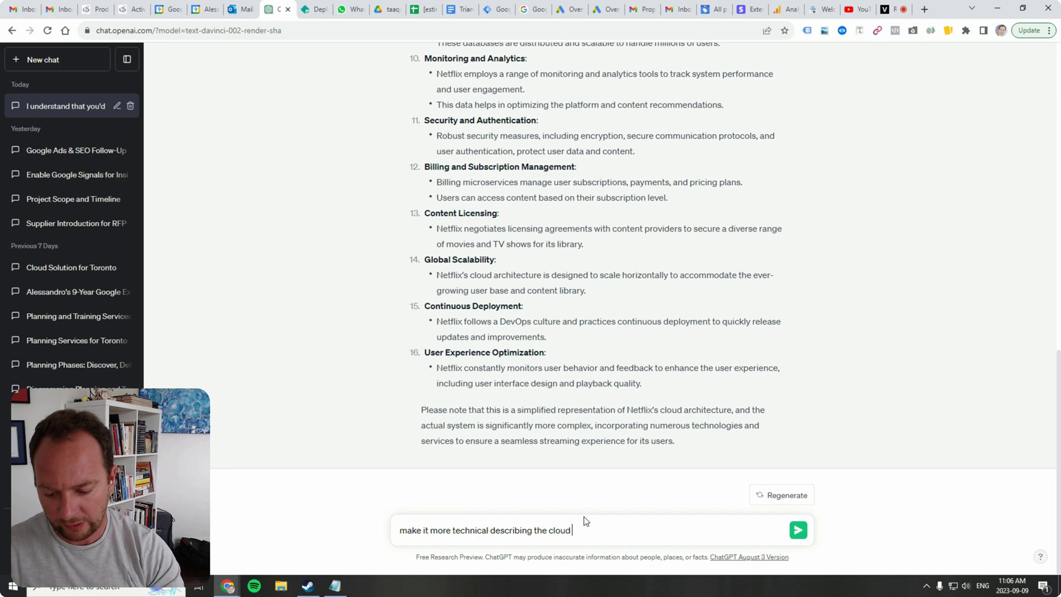
type("serv")
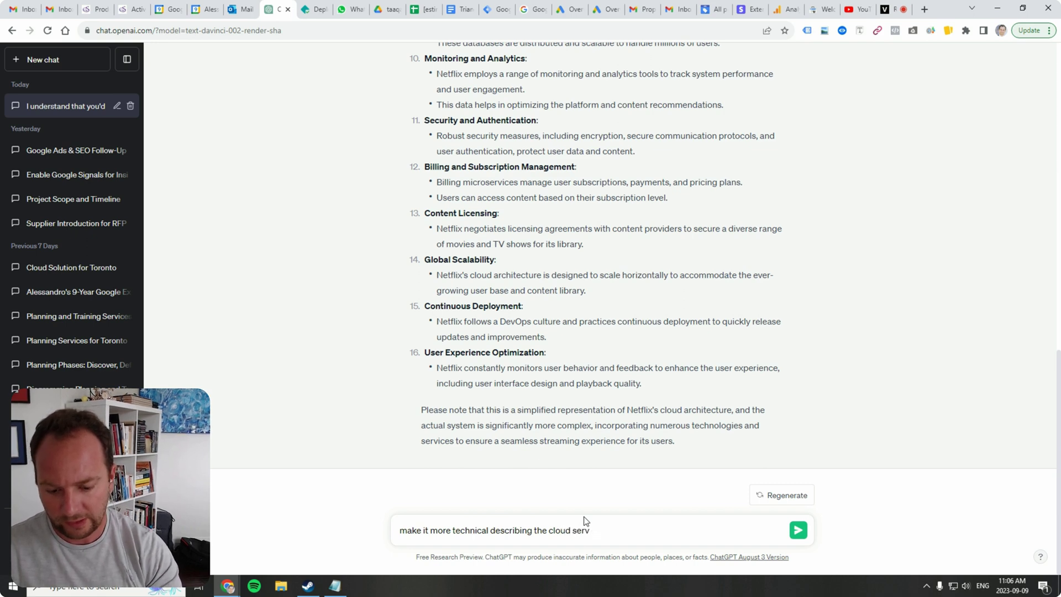
type("uicces that need to ")
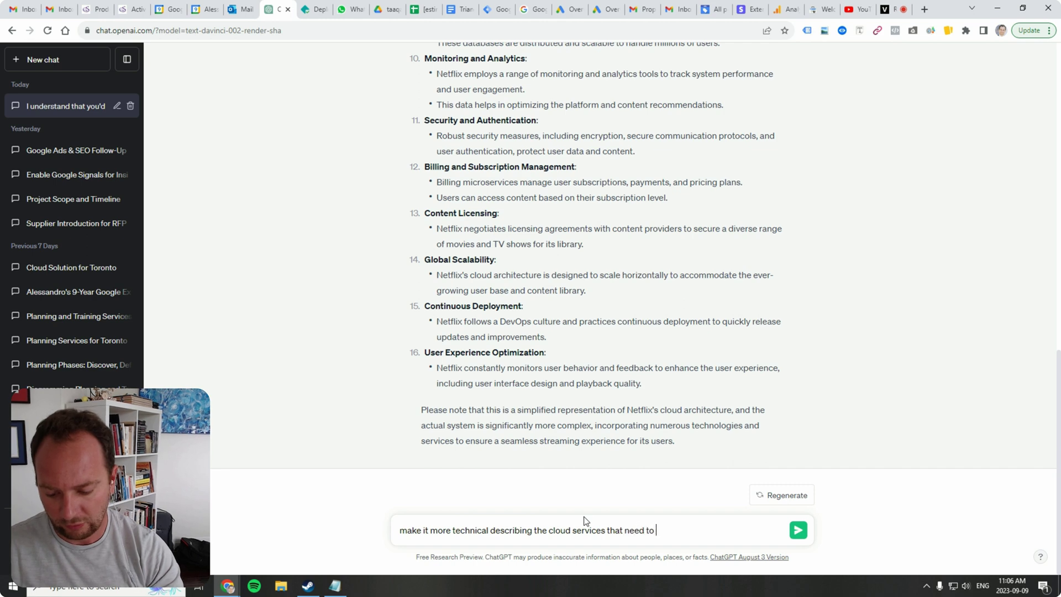
type("be used (make reference to google cloud).")
key("Return")
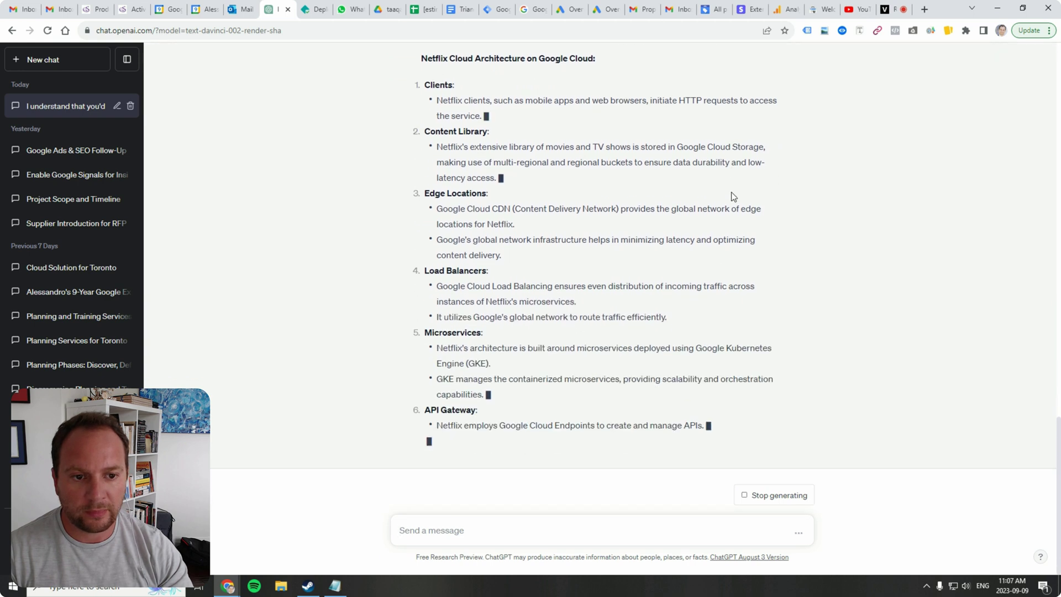
- Scroll through the Google Cloud technical reply to check all 16 points and the summary
scroll(724, 204, "up", 3)
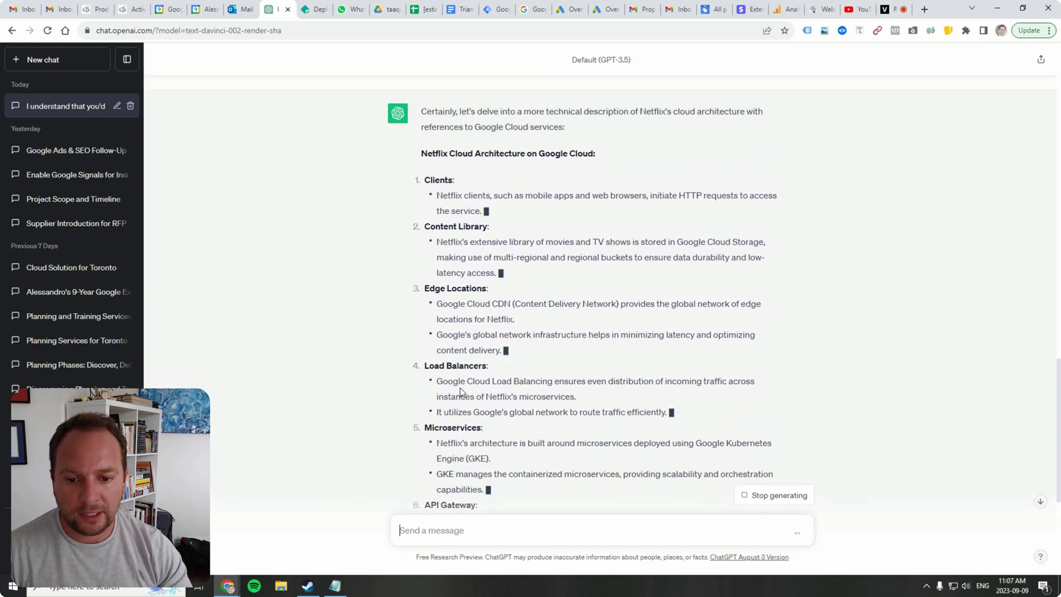
scroll(503, 426, "down", 2)
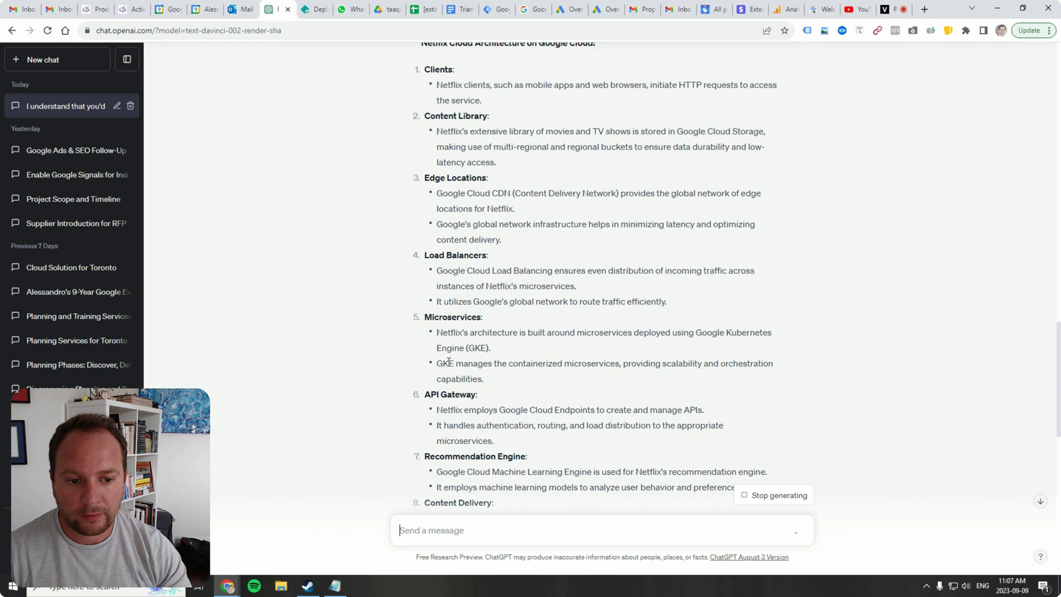
scroll(450, 366, "down", 1)
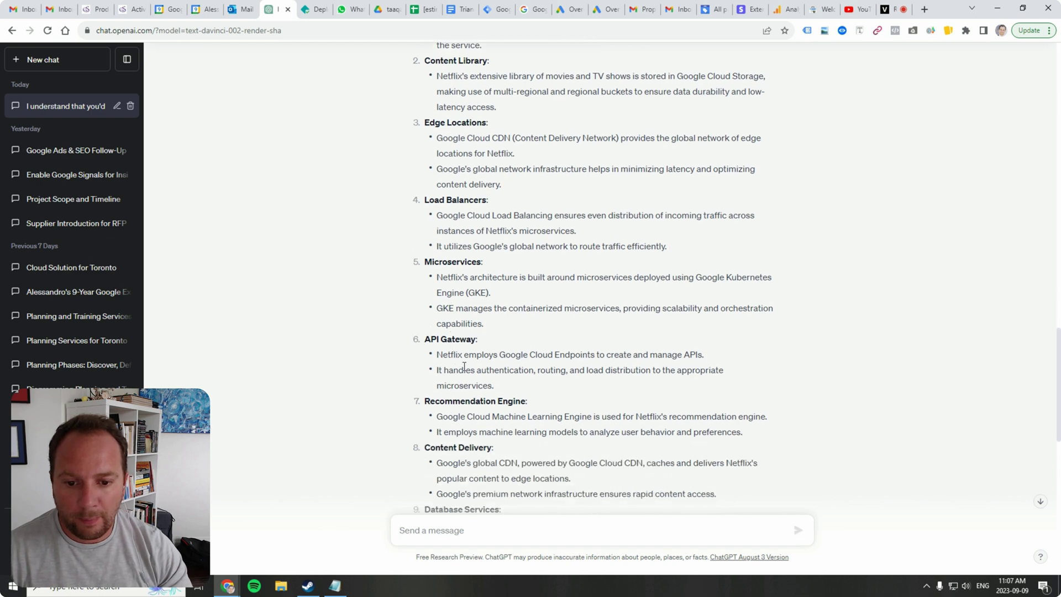
scroll(547, 366, "down", 10)
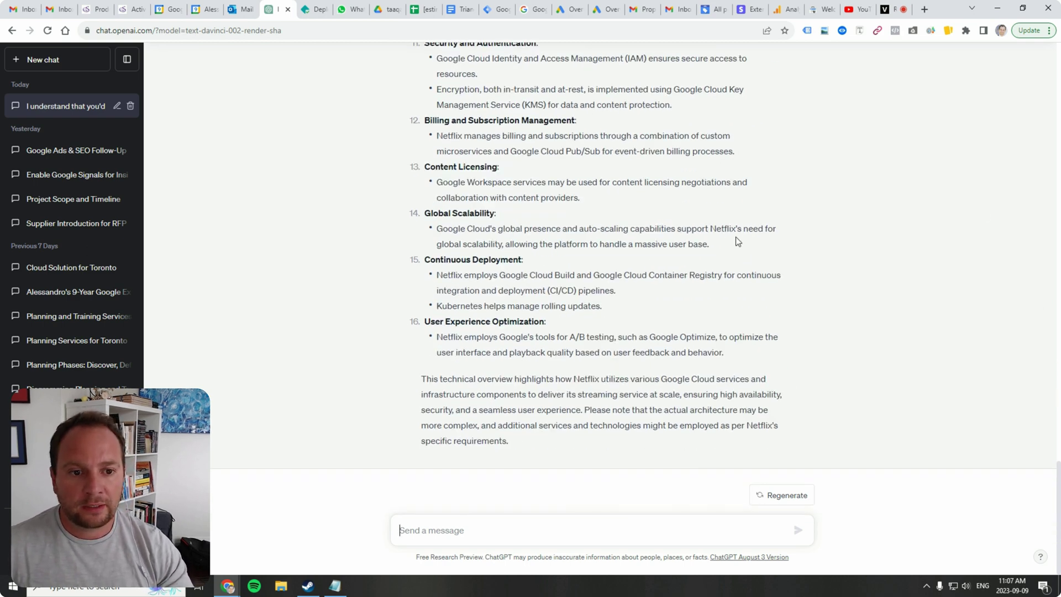
scroll(738, 242, "up", 15)
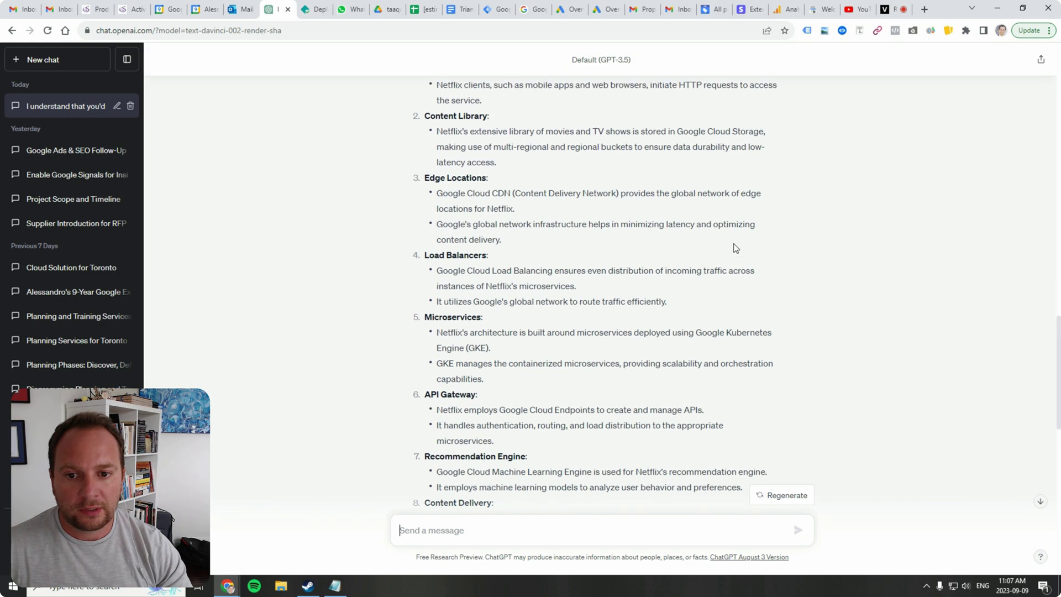
scroll(660, 369, "down", 15)
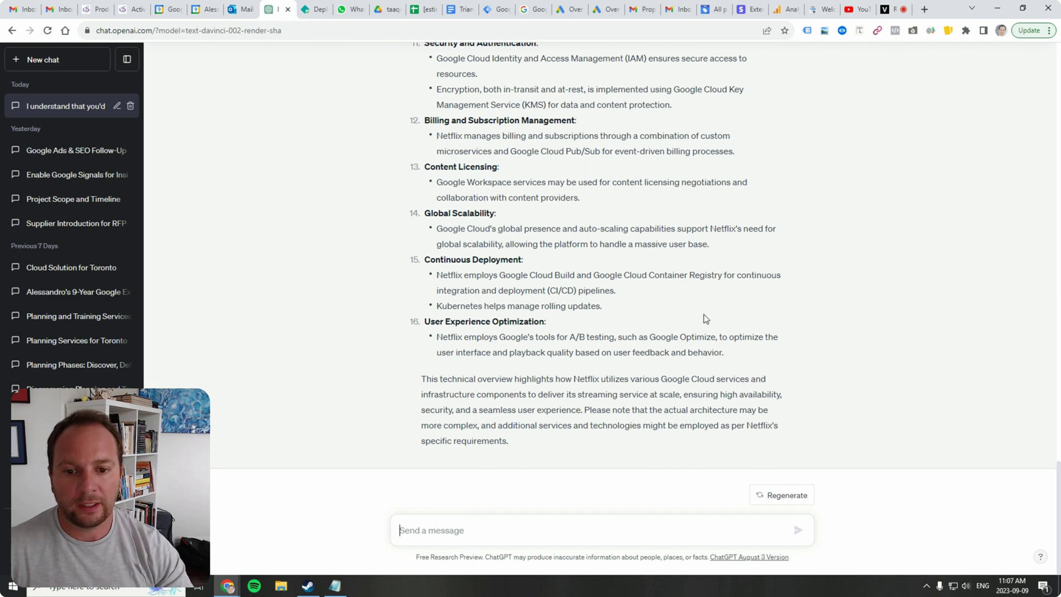
scroll(710, 326, "up", 12)
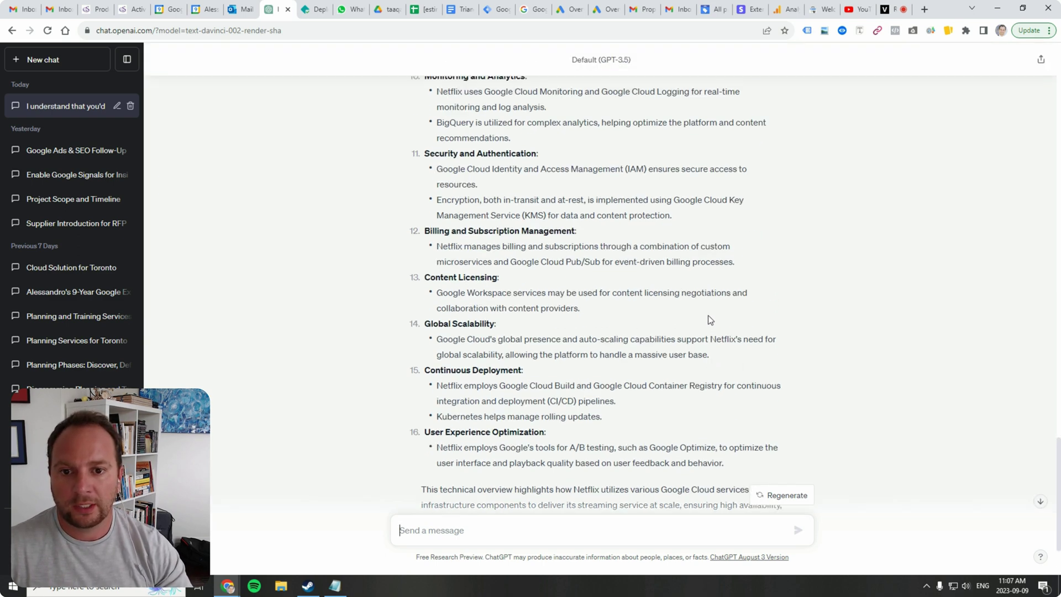
scroll(707, 321, "up", 6)
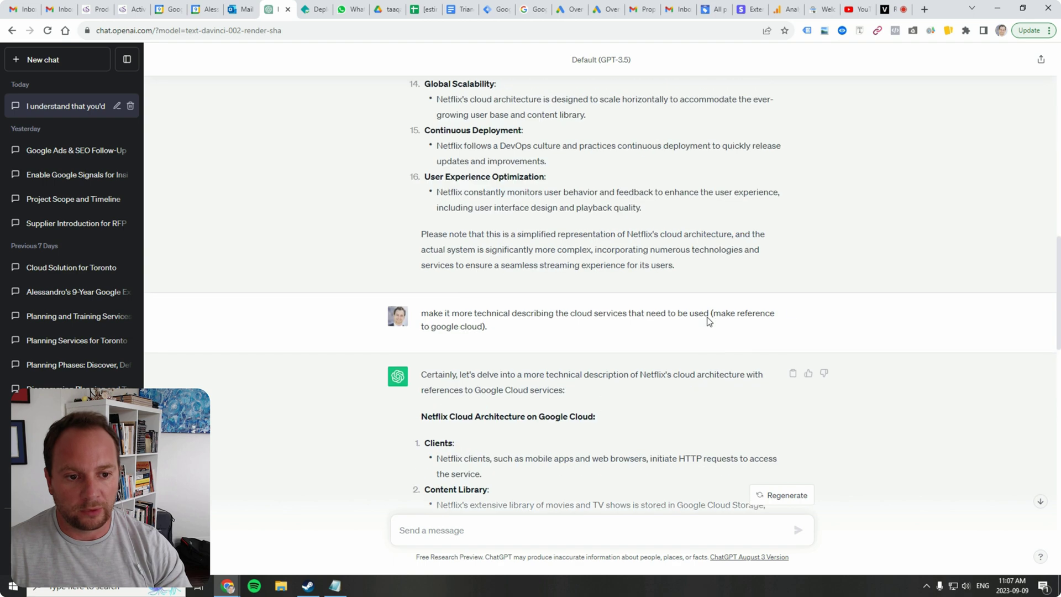
- Copy the technical Netflix answer and load eraser.io in a new browser tab
left_click(792, 376)
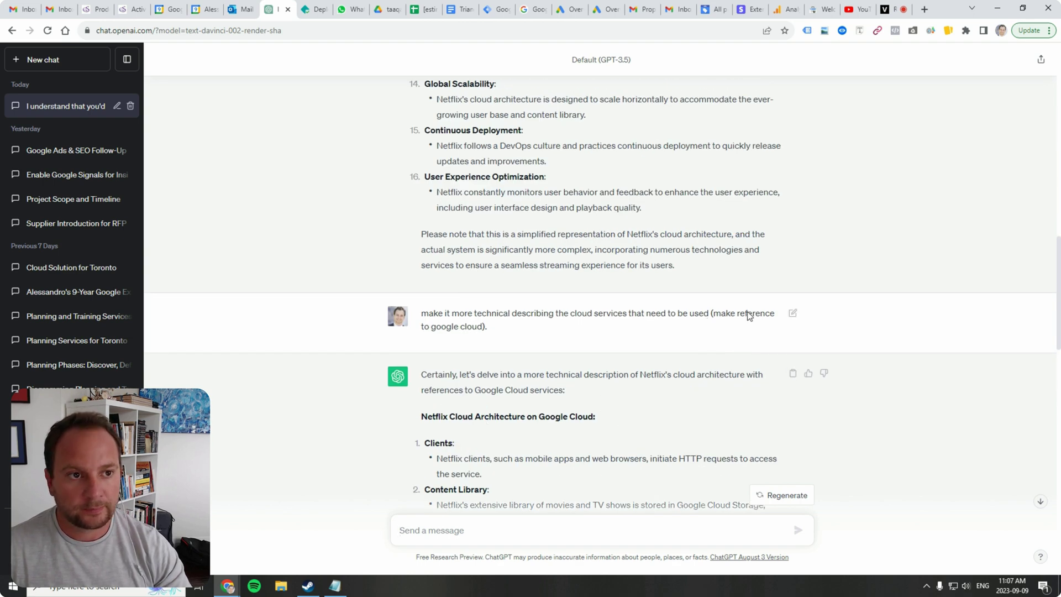
left_click(922, 11)
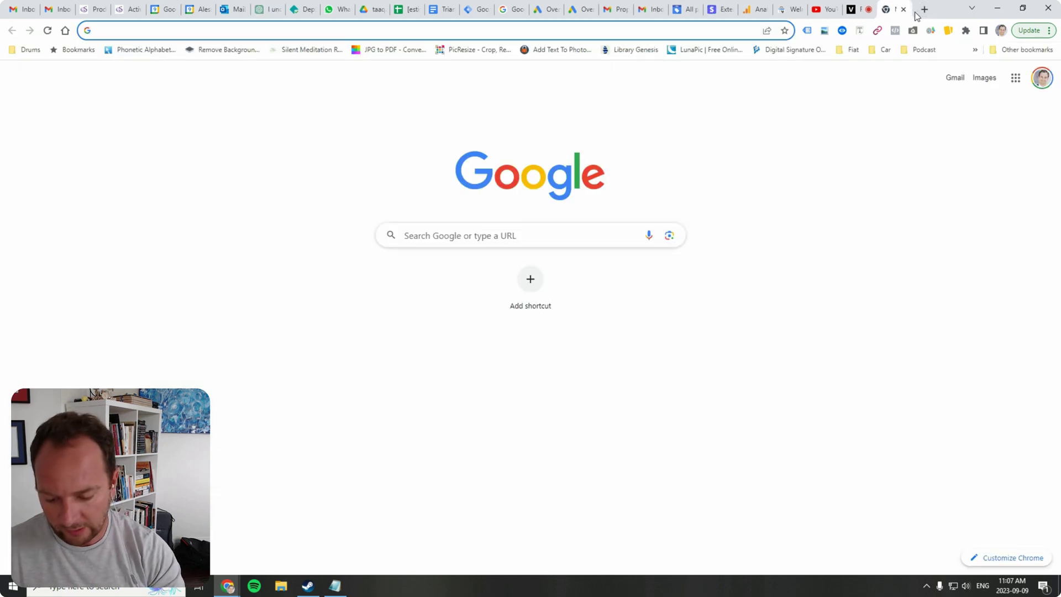
type("eras")
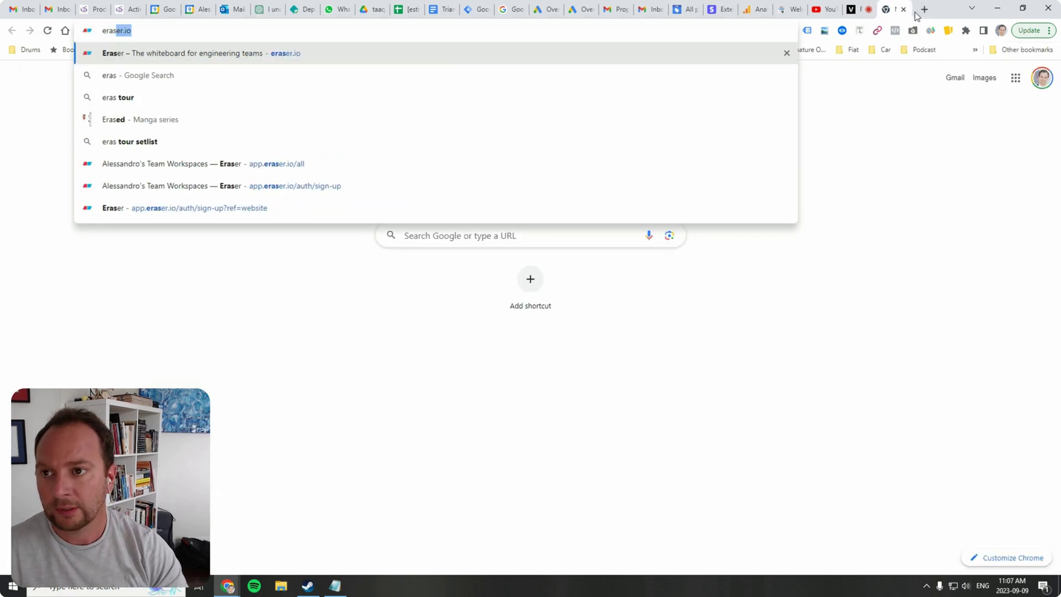
key("Return")
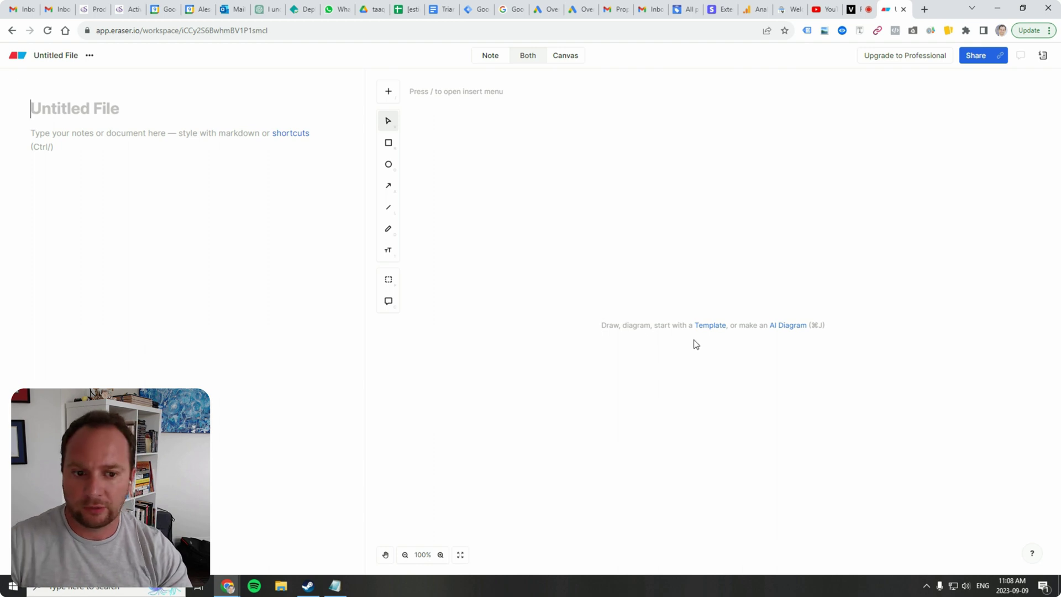
- Start an AI diagram and paste the Netflix architecture text as plain text into its prompt
left_click(781, 327)
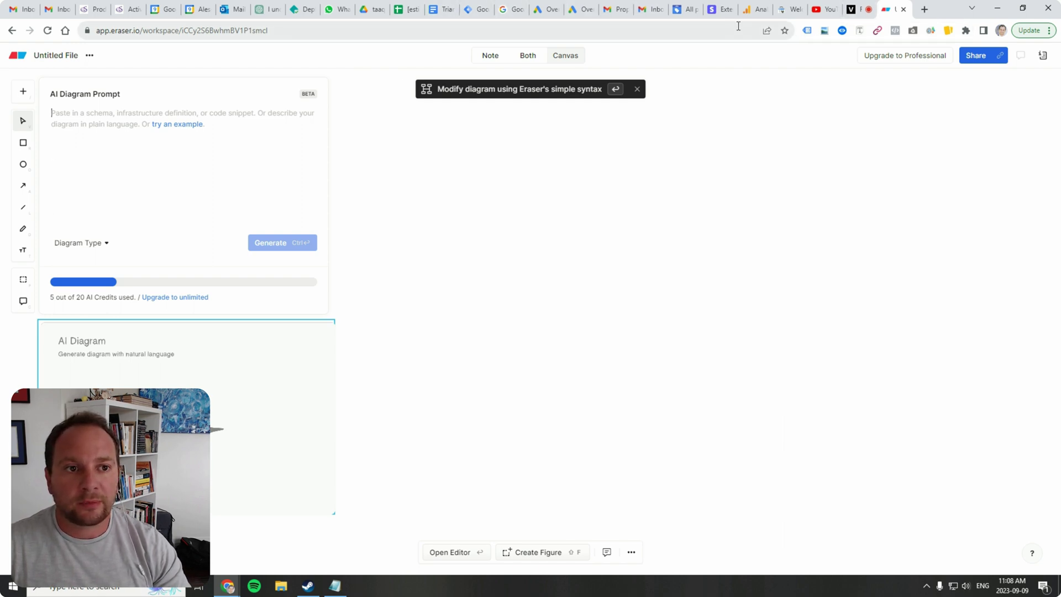
left_click(263, 12)
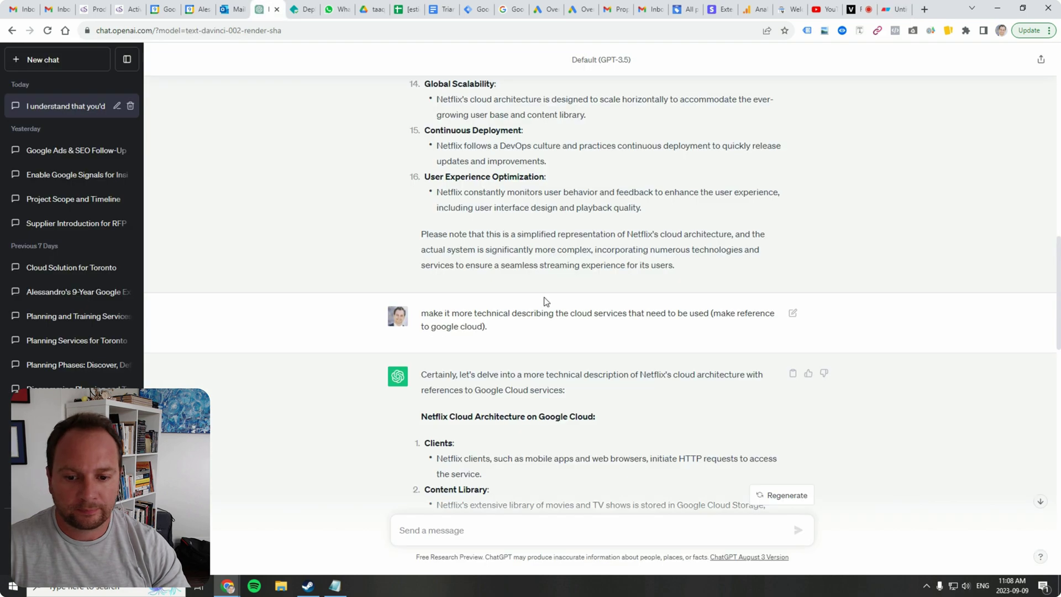
scroll(824, 343, "down", 2)
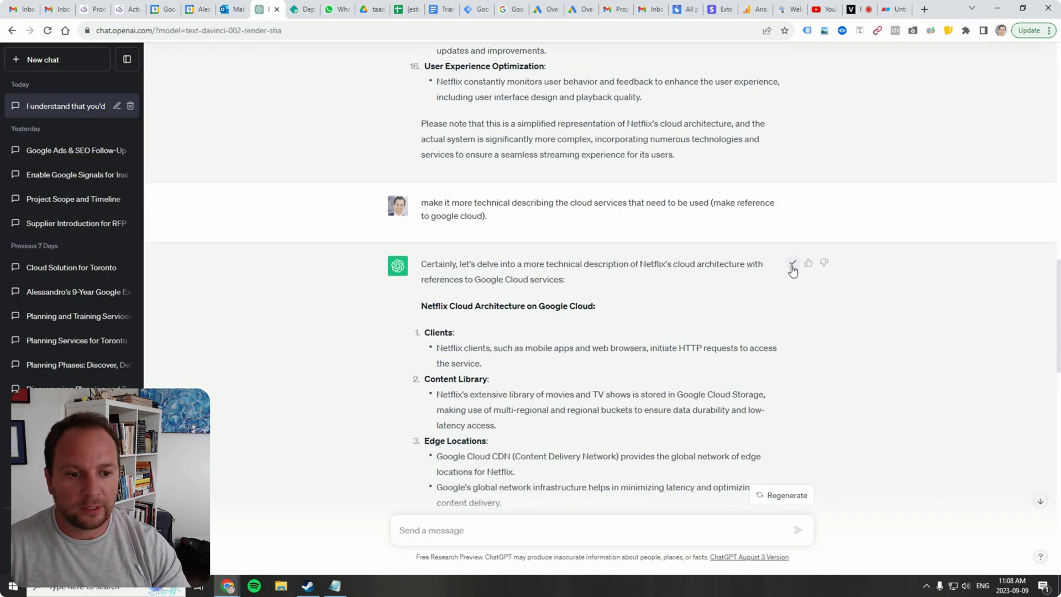
left_click(892, 9)
right_click(108, 121)
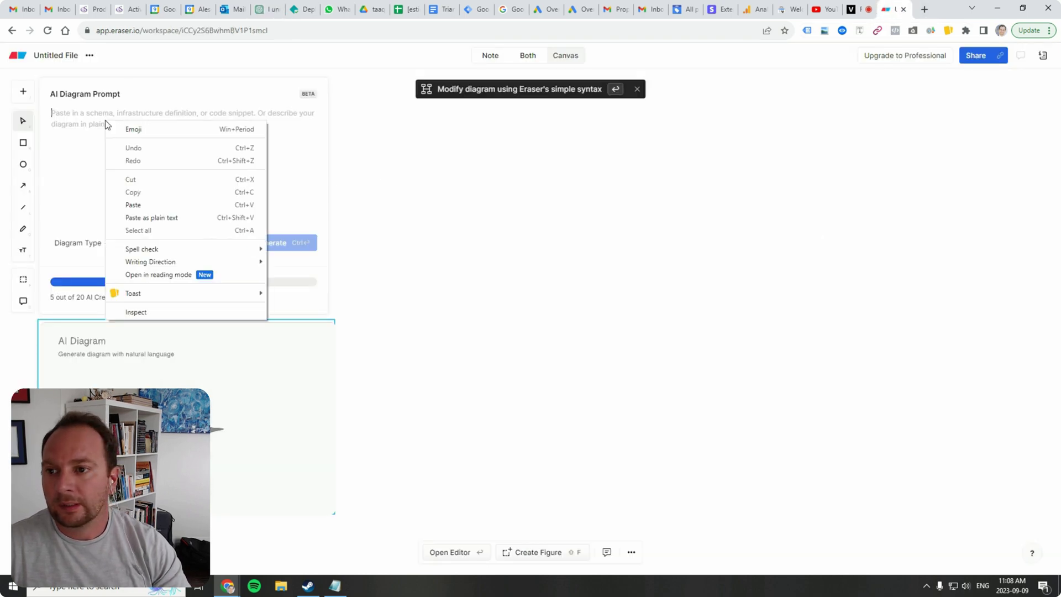
left_click(165, 215)
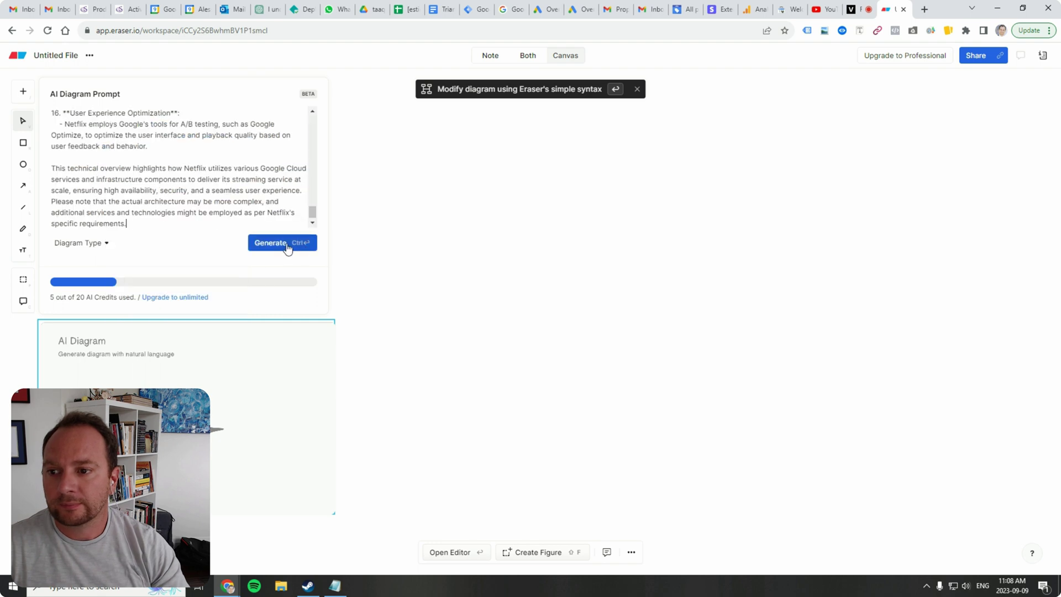
- Set the diagram type to Cloud architecture
scroll(87, 173, "down", 3)
scroll(97, 204, "up", 2)
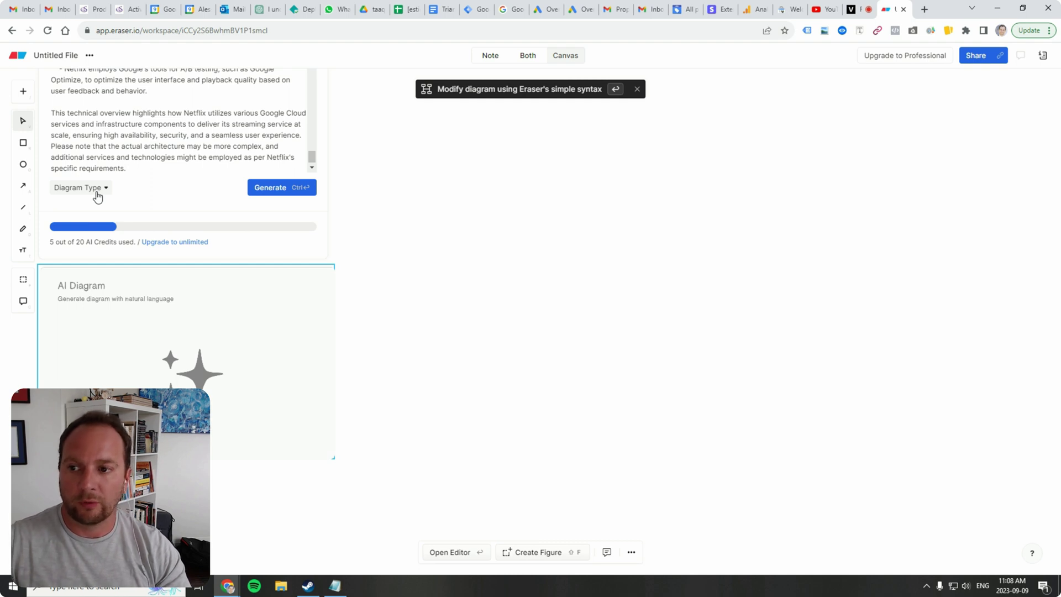
left_click(99, 189)
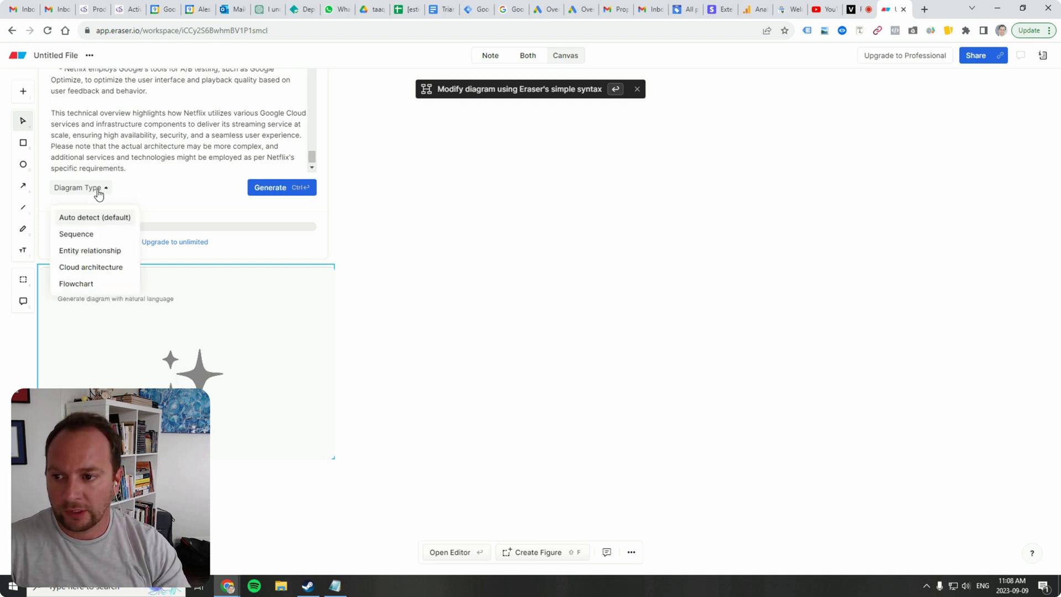
left_click(91, 267)
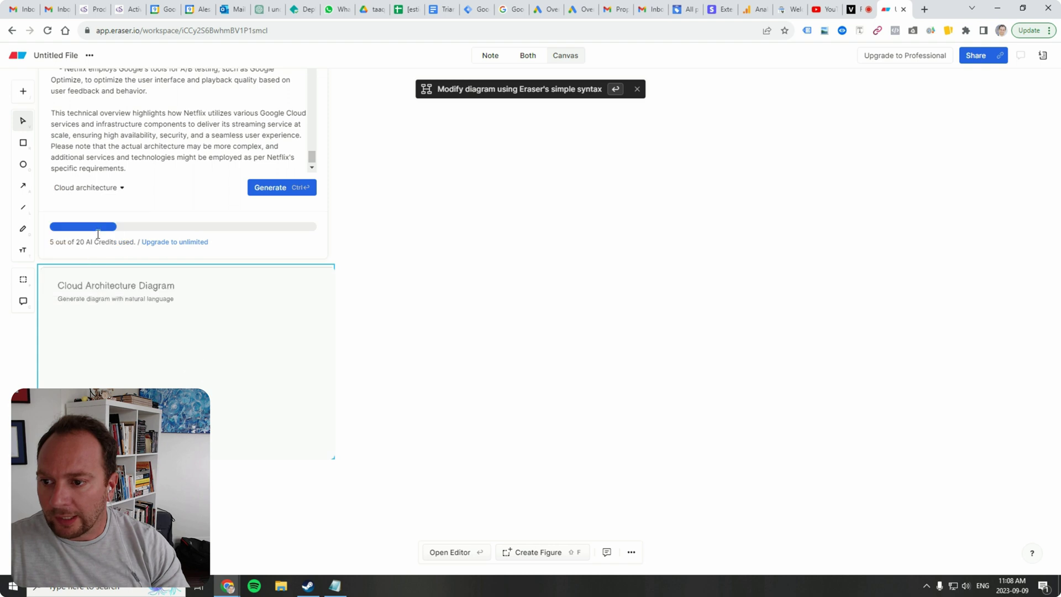
- Generate the diagram from the Netflix text and look over the resulting groups and arrows
left_click(270, 188)
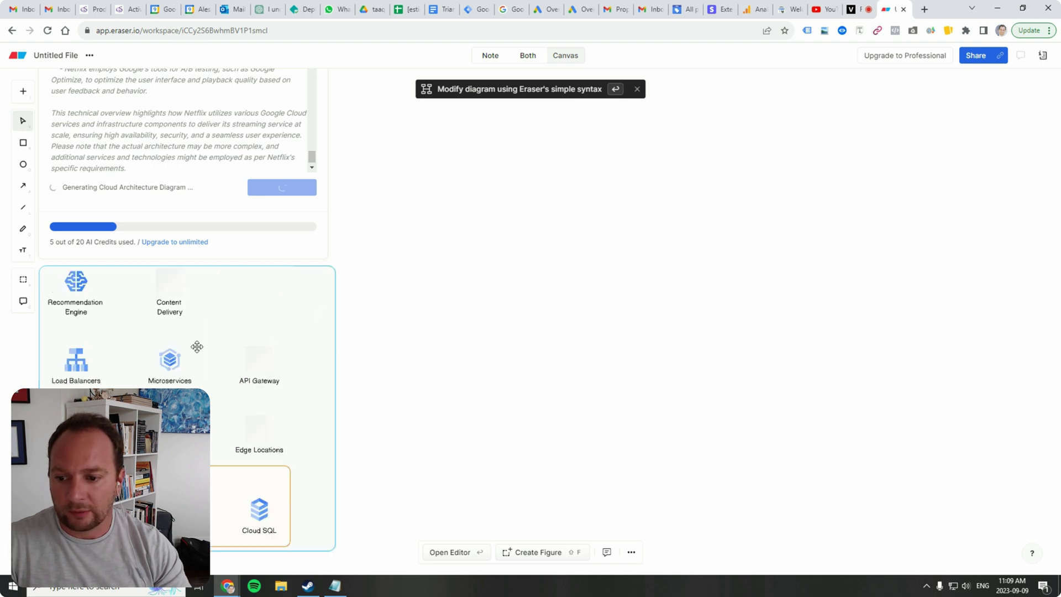
scroll(205, 343, "down", 1)
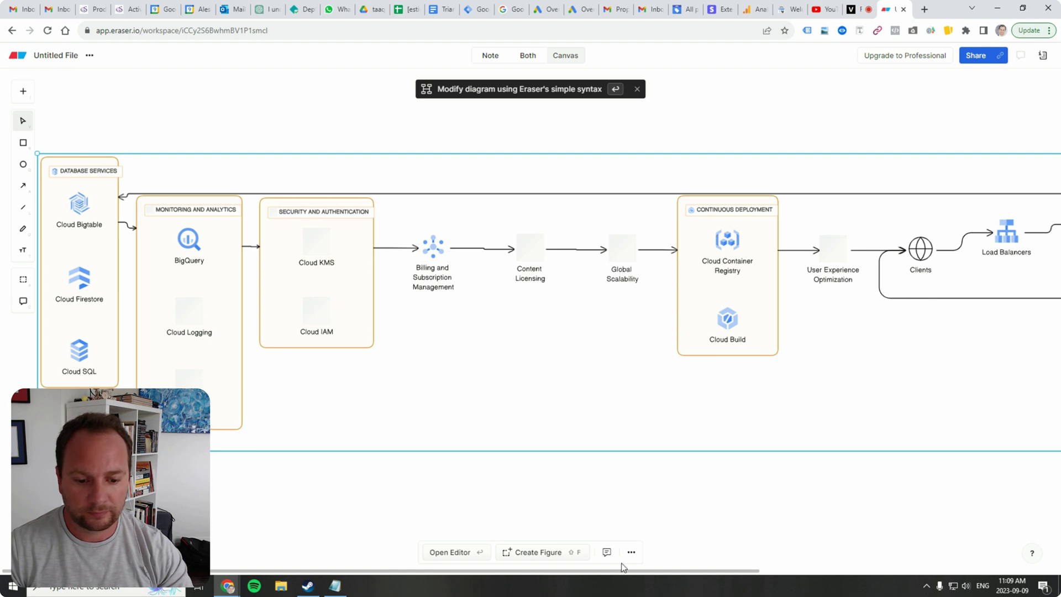
scroll(627, 576, "right", 10)
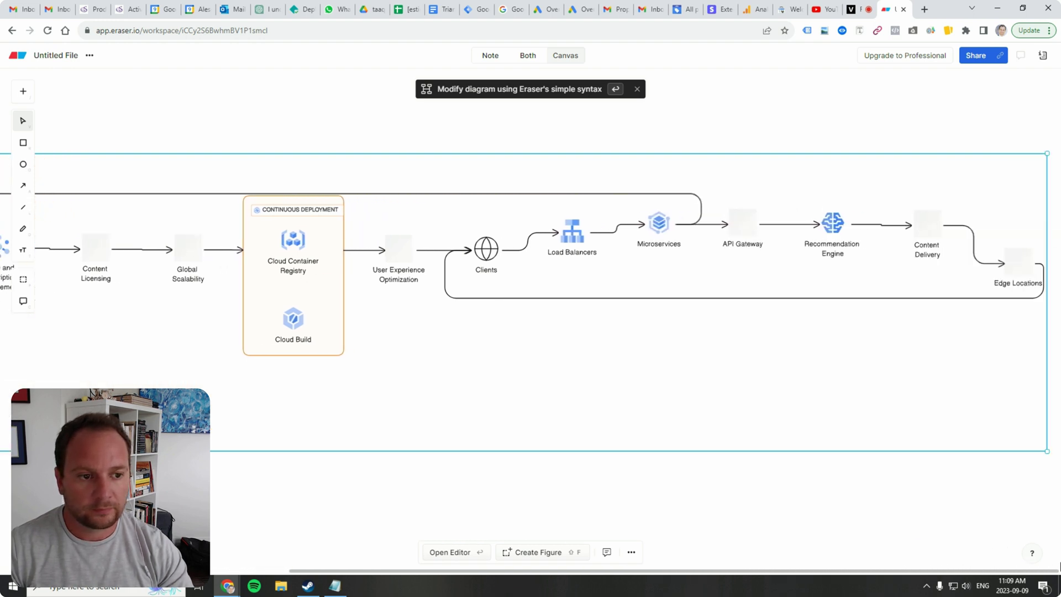
scroll(538, 581, "left", 10)
scroll(370, 564, "left", 5)
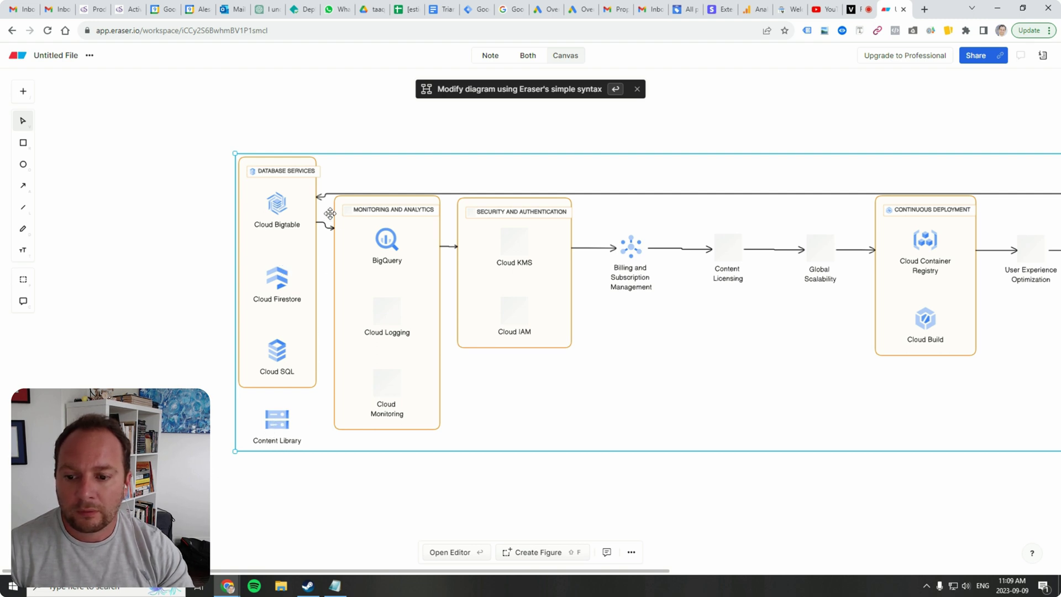
scroll(386, 575, "right", 3)
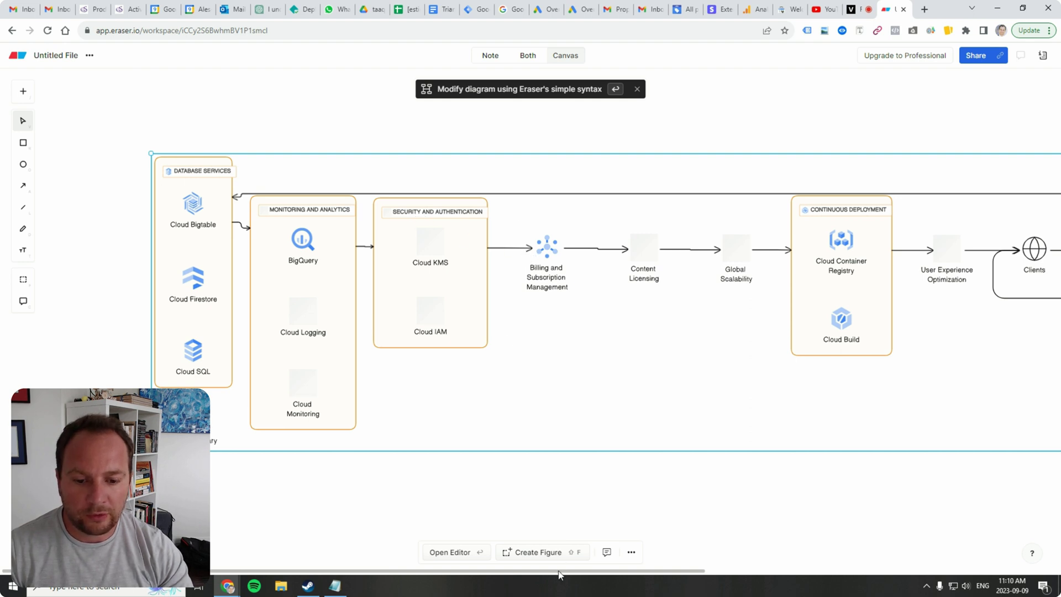
left_click_drag(558, 575, 1059, 564)
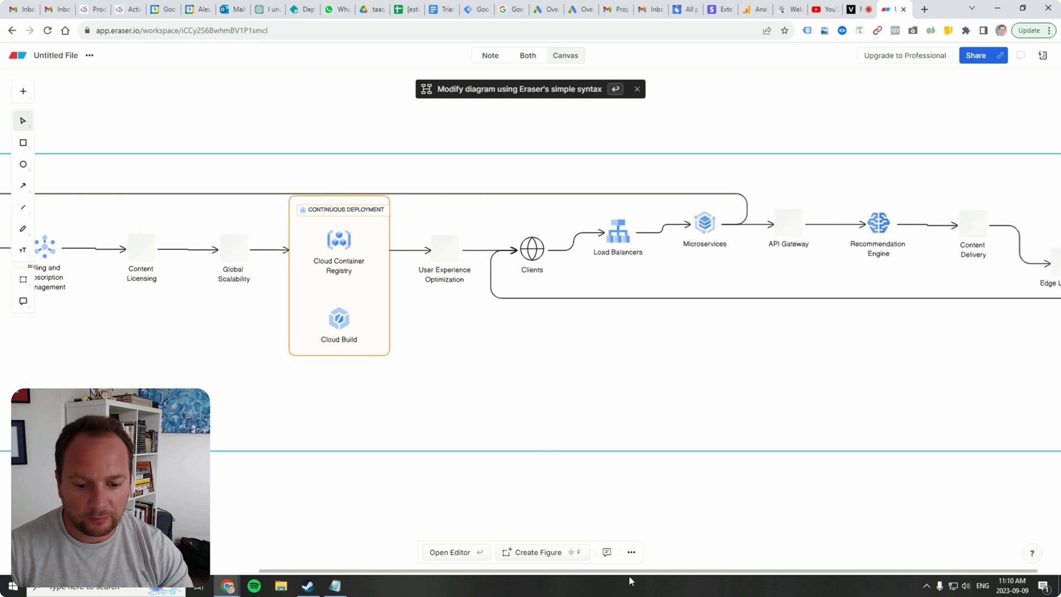
left_click_drag(630, 579, 695, 575)
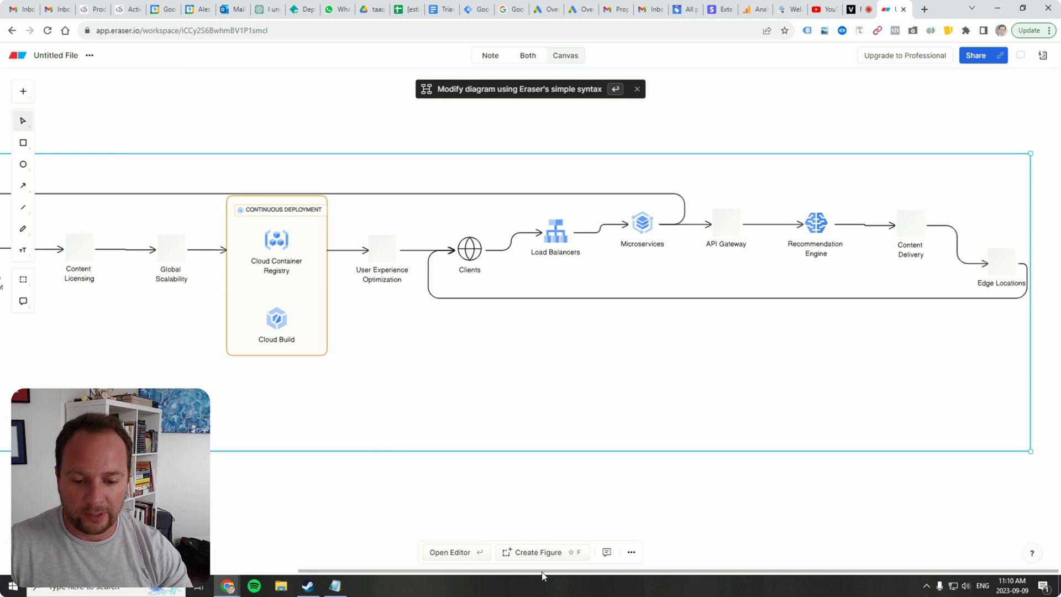
left_click_drag(542, 571, 247, 571)
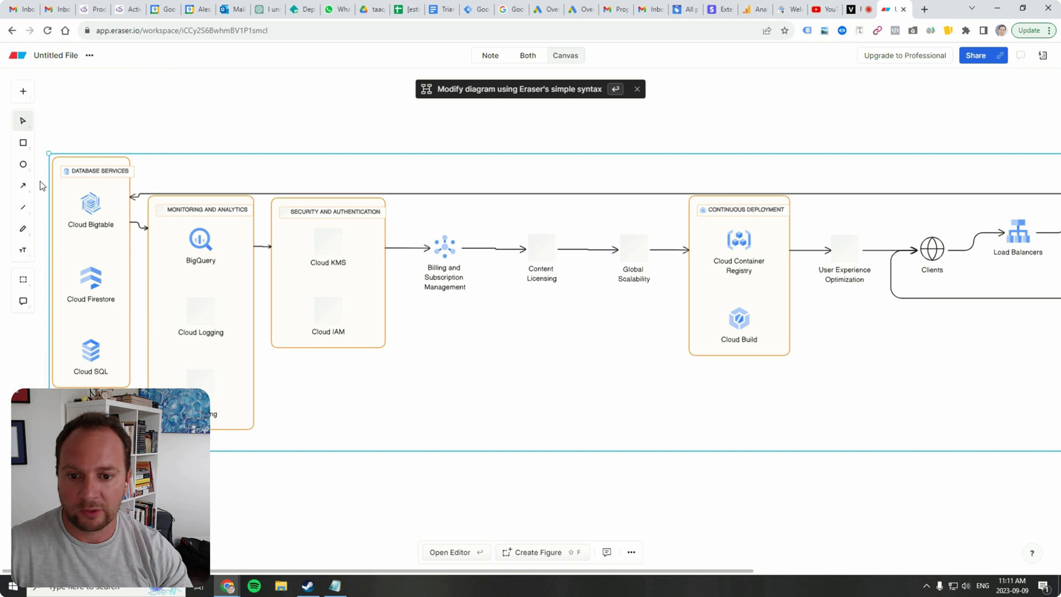